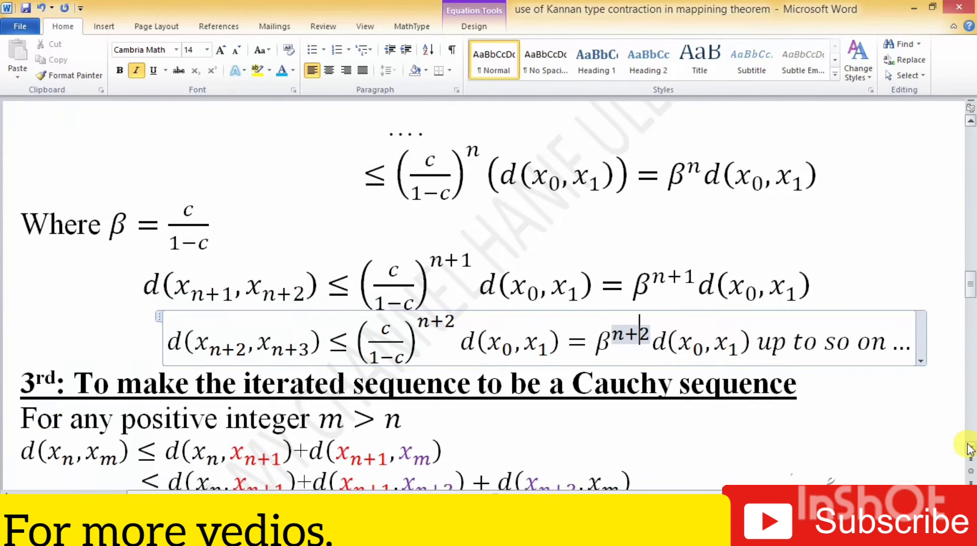
{"action": "scroll", "coordinate": [968, 448], "scroll_direction": "down", "scroll_amount": 3}
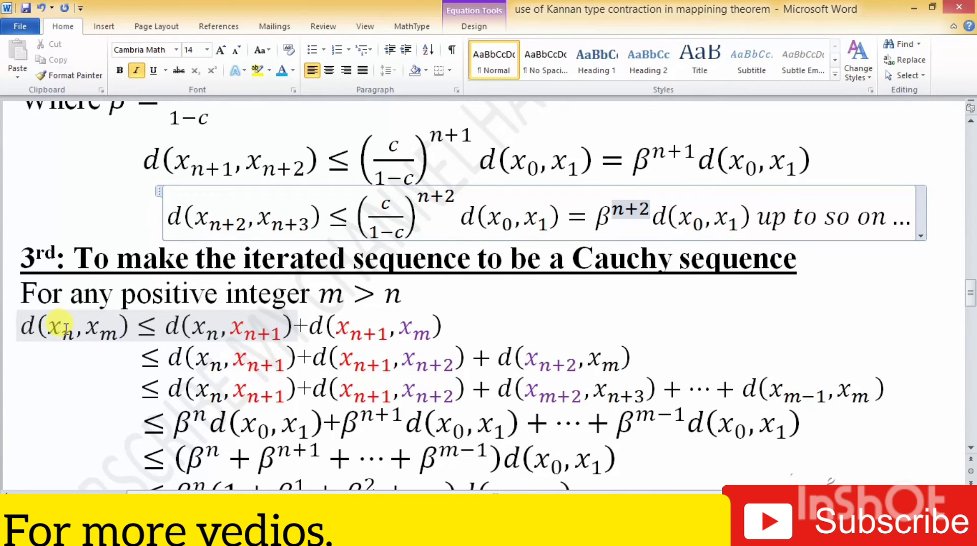
{"action": "left_click", "coordinate": [65, 327]}
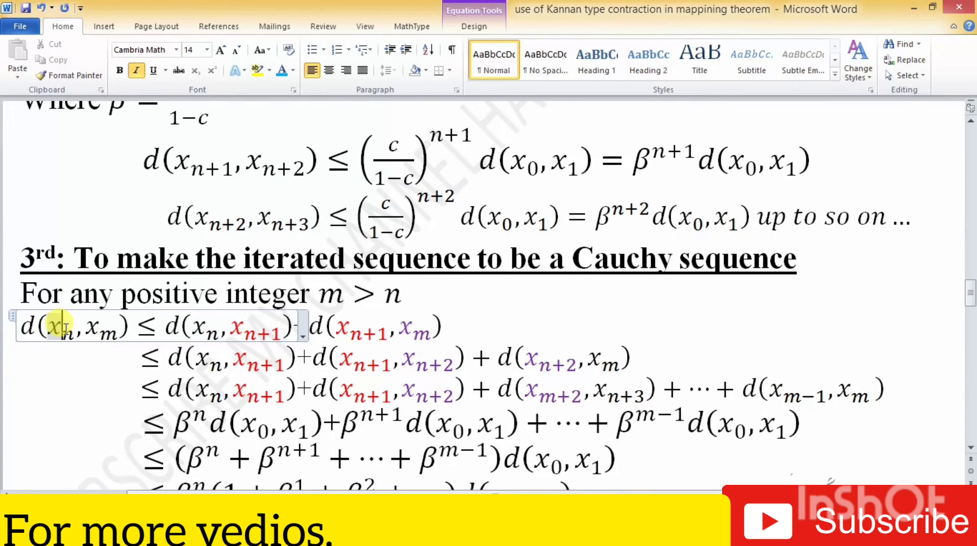
{"action": "left_click", "coordinate": [335, 294]}
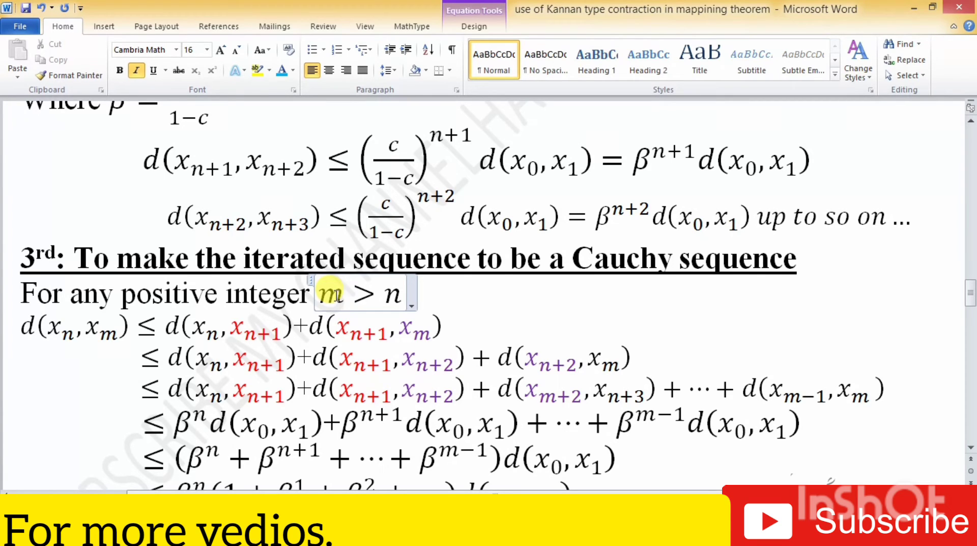
{"action": "left_click", "coordinate": [34, 327]}
{"action": "left_click", "coordinate": [69, 334]}
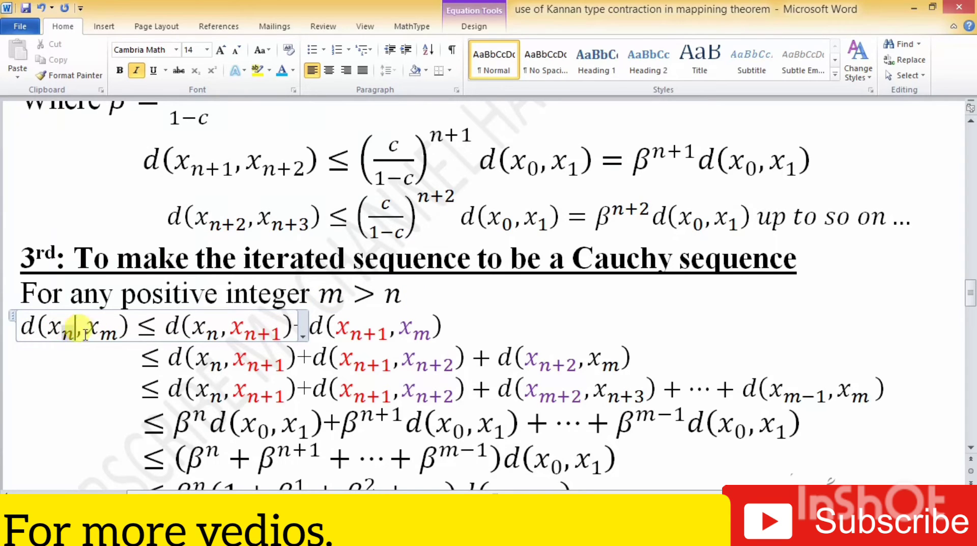
{"action": "left_click", "coordinate": [96, 328]}
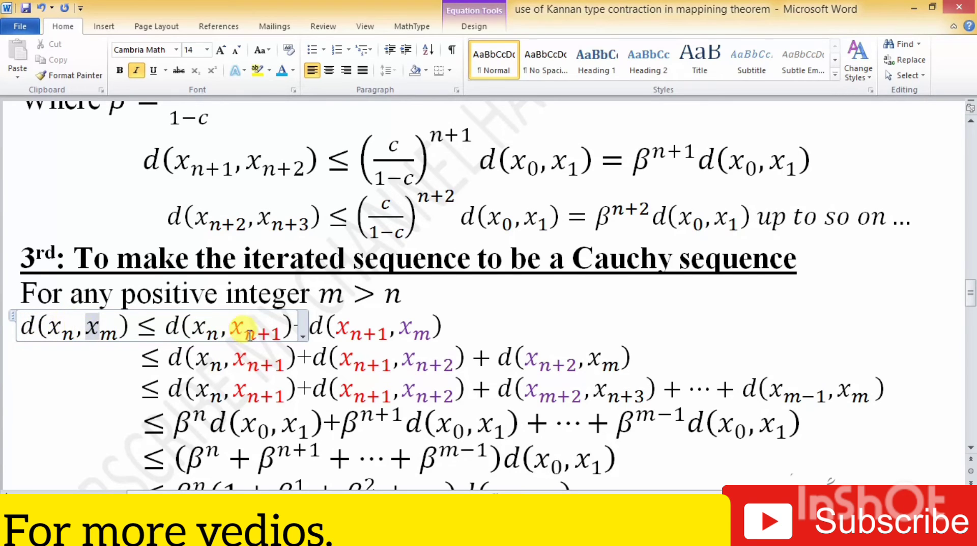
{"action": "double_click", "coordinate": [284, 333]}
{"action": "key", "text": "Right"}
{"action": "key", "text": "Right"}
{"action": "key", "text": "Right"}
{"action": "key", "text": "Right"}
{"action": "key", "text": "Right"}
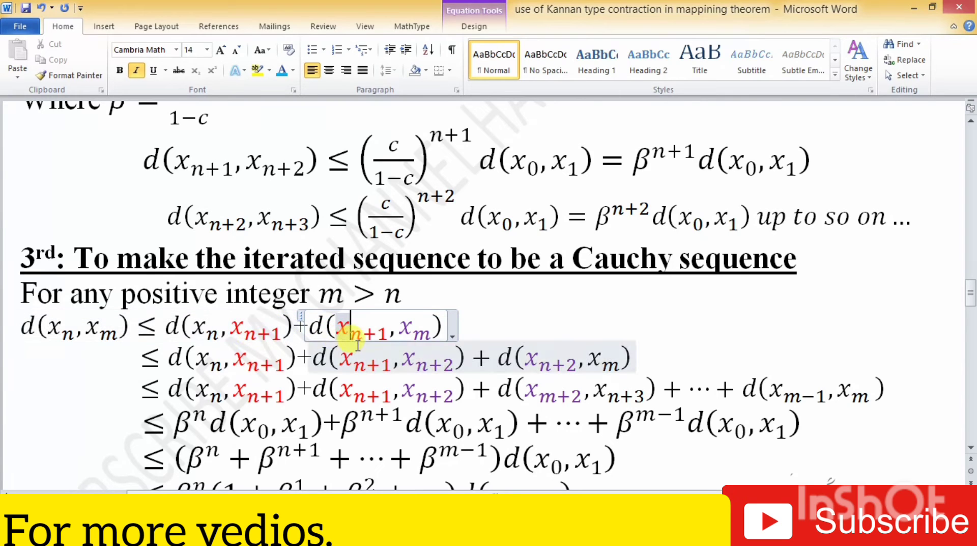
{"action": "key", "text": "Down"}
{"action": "key", "text": "Down"}
{"action": "key", "text": "Down"}
{"action": "left_click", "coordinate": [823, 392]}
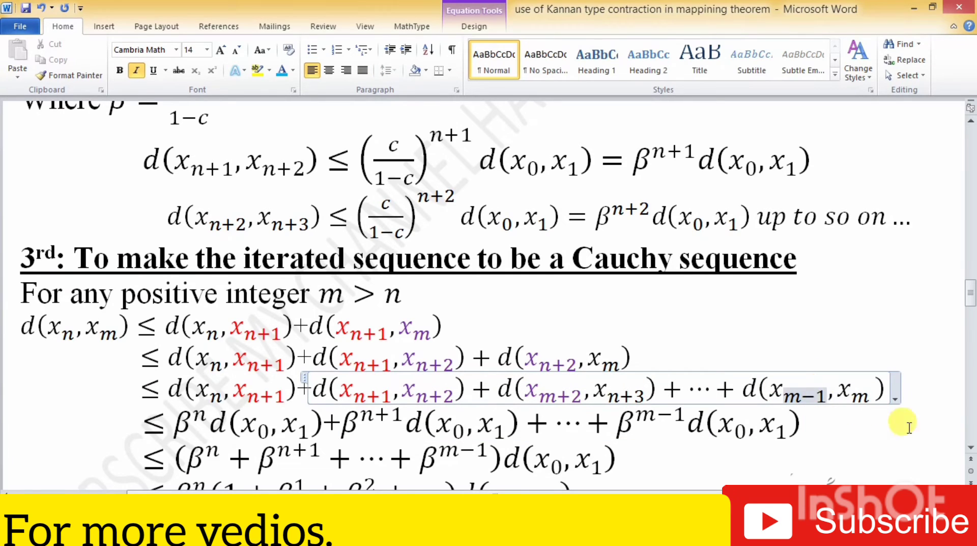
{"action": "left_click", "coordinate": [971, 448]}
{"action": "left_click", "coordinate": [972, 448]}
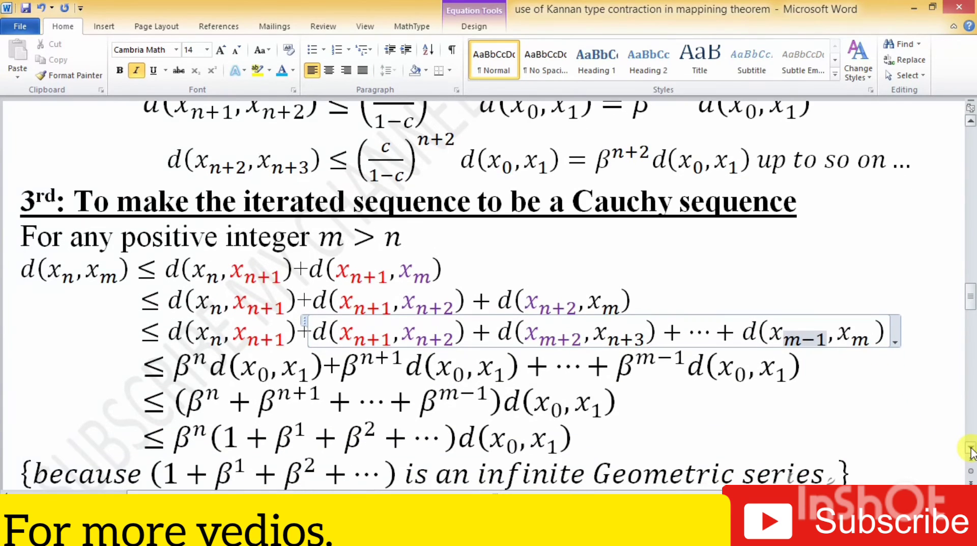
{"action": "left_click", "coordinate": [174, 328]}
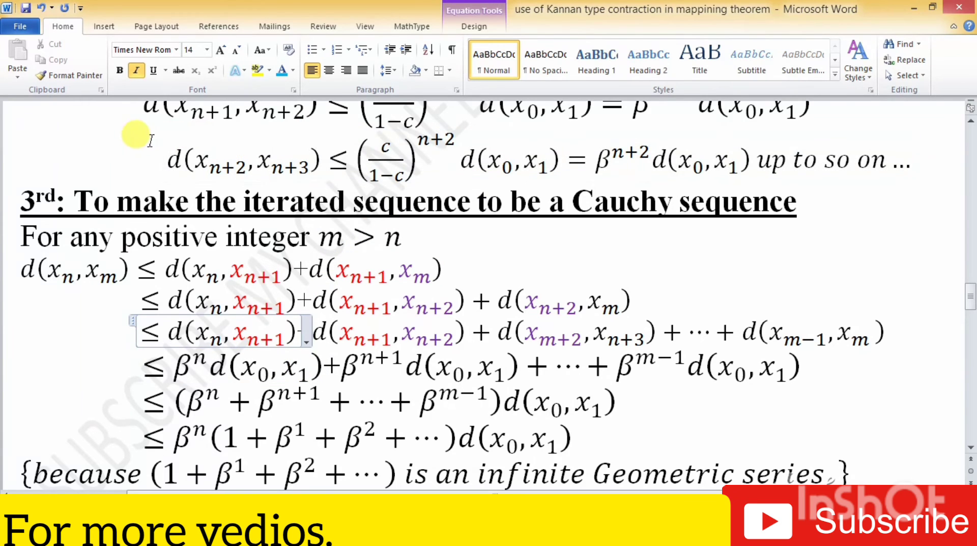
{"action": "left_click", "coordinate": [135, 119]}
{"action": "scroll", "coordinate": [135, 120], "scroll_direction": "up", "scroll_amount": 1}
{"action": "left_click_drag", "start_coordinate": [135, 120], "coordinate": [875, 196]}
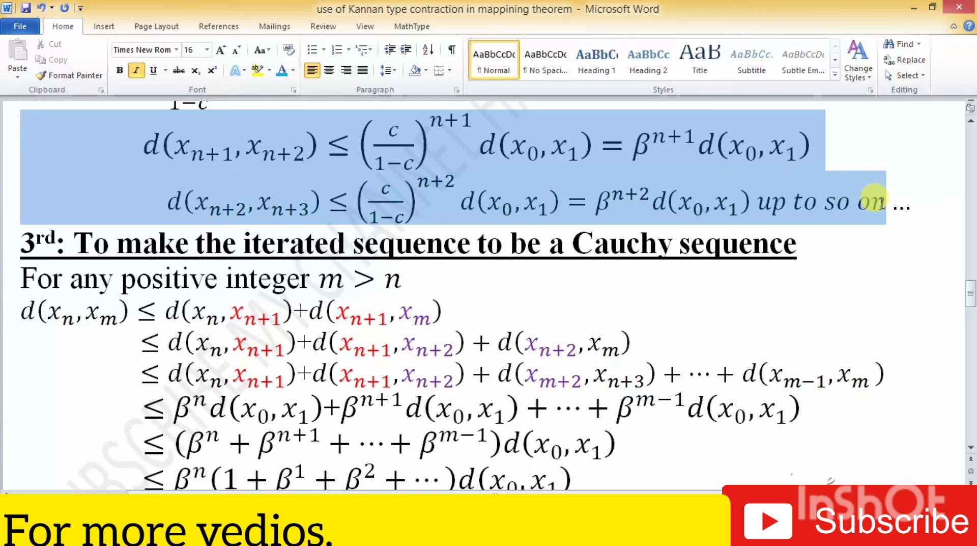
{"action": "left_click", "coordinate": [436, 402]}
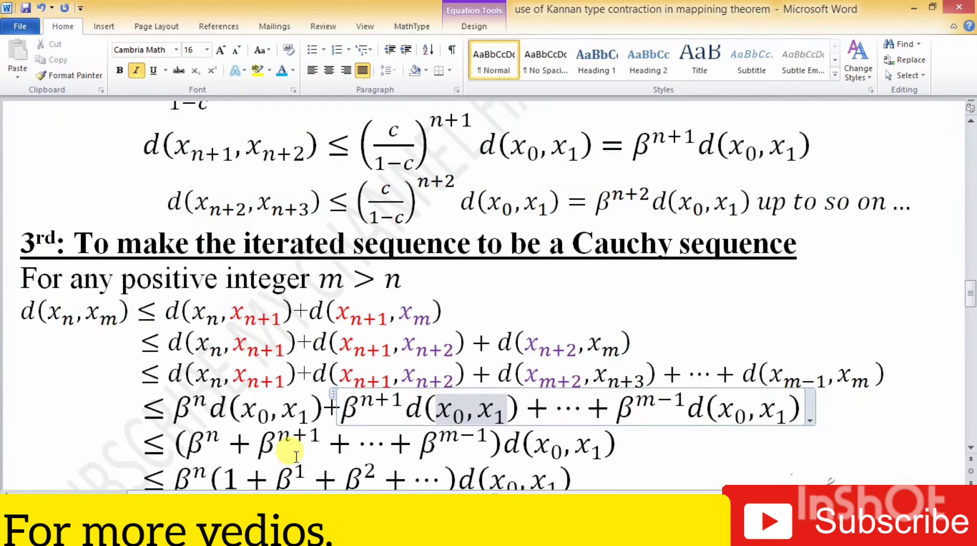
{"action": "left_click", "coordinate": [389, 456]}
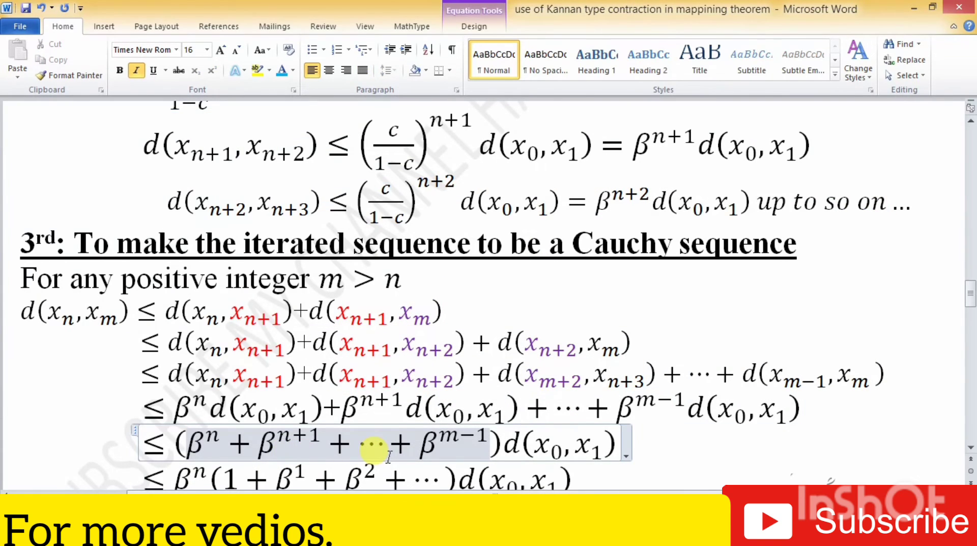
{"action": "key", "text": "Down"}
{"action": "key", "text": "Down"}
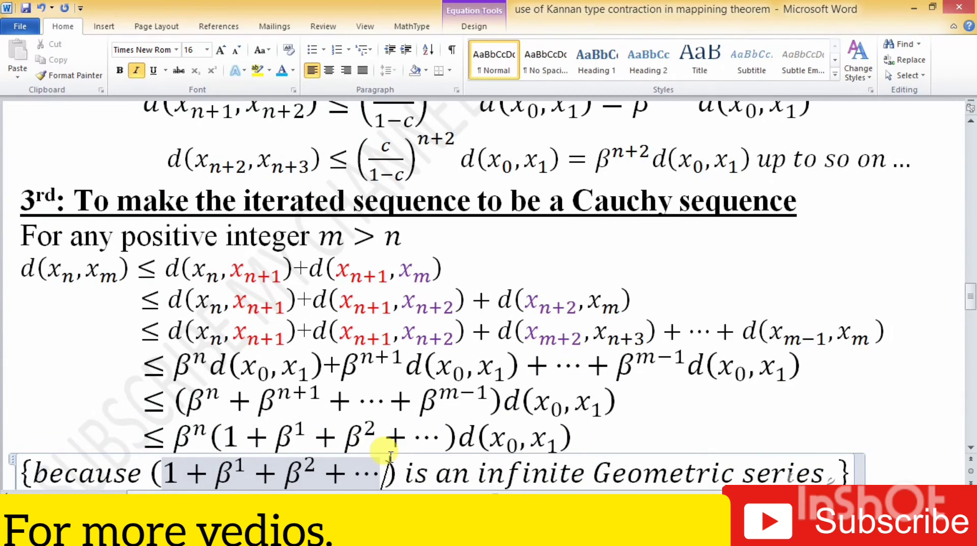
{"action": "key", "text": "Down"}
{"action": "left_click", "coordinate": [318, 359]}
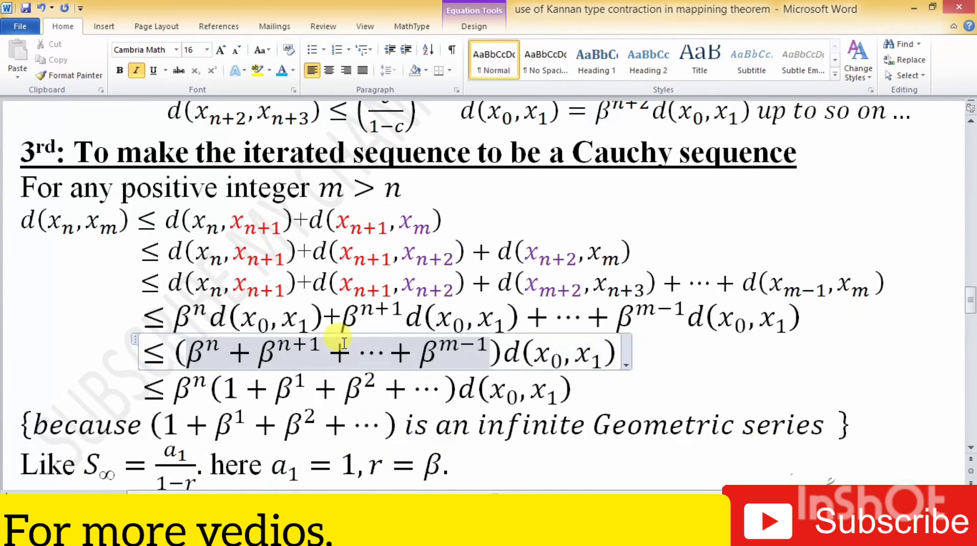
{"action": "left_click", "coordinate": [269, 389]}
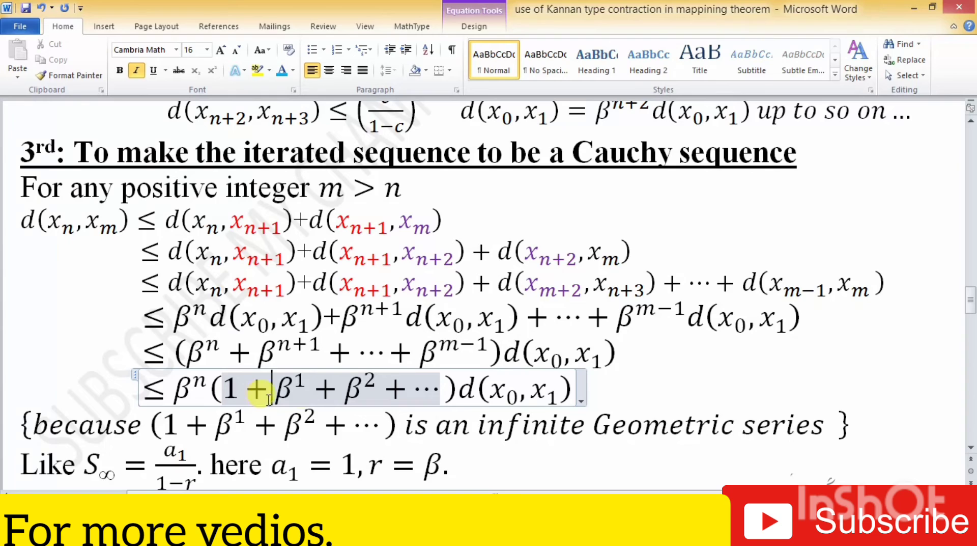
{"action": "left_click", "coordinate": [471, 435]}
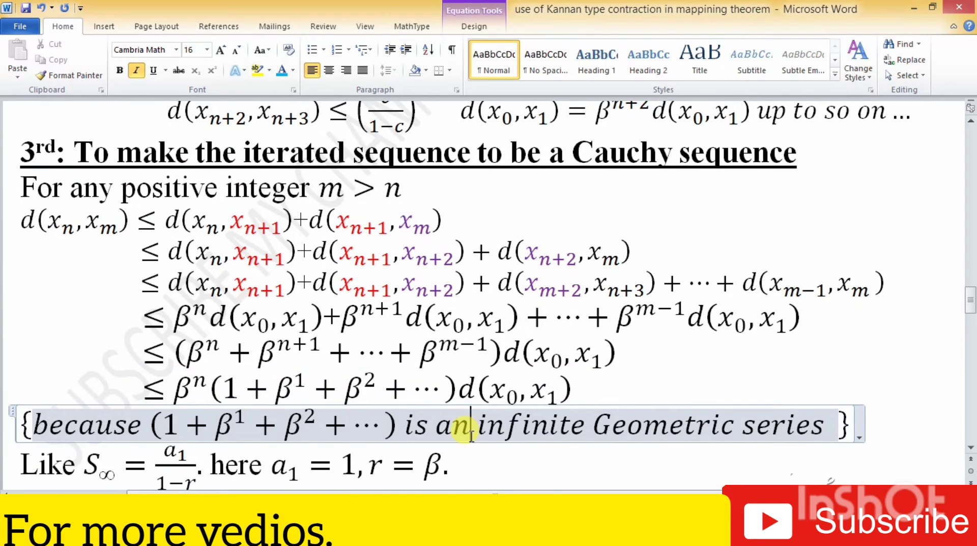
{"action": "left_click", "coordinate": [288, 466]}
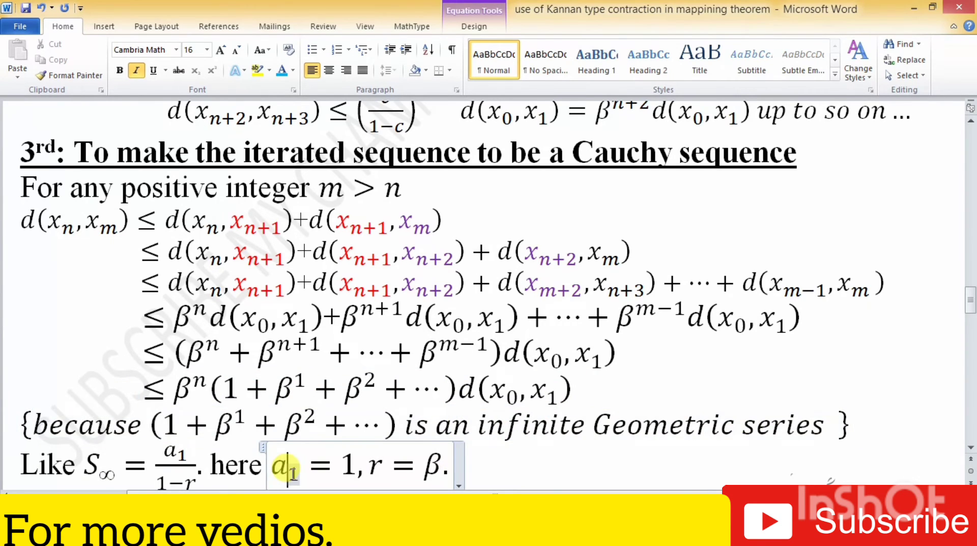
{"action": "scroll", "coordinate": [287, 466], "scroll_direction": "down", "scroll_amount": 1}
{"action": "left_click", "coordinate": [292, 471]}
{"action": "scroll", "coordinate": [293, 471], "scroll_direction": "down", "scroll_amount": 1}
{"action": "left_click", "coordinate": [291, 473]}
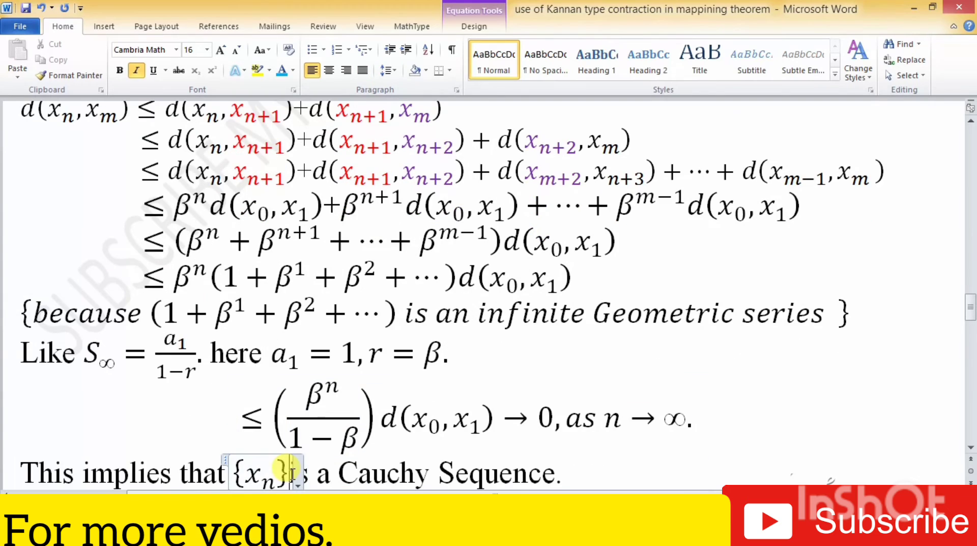
{"action": "left_click", "coordinate": [325, 399]}
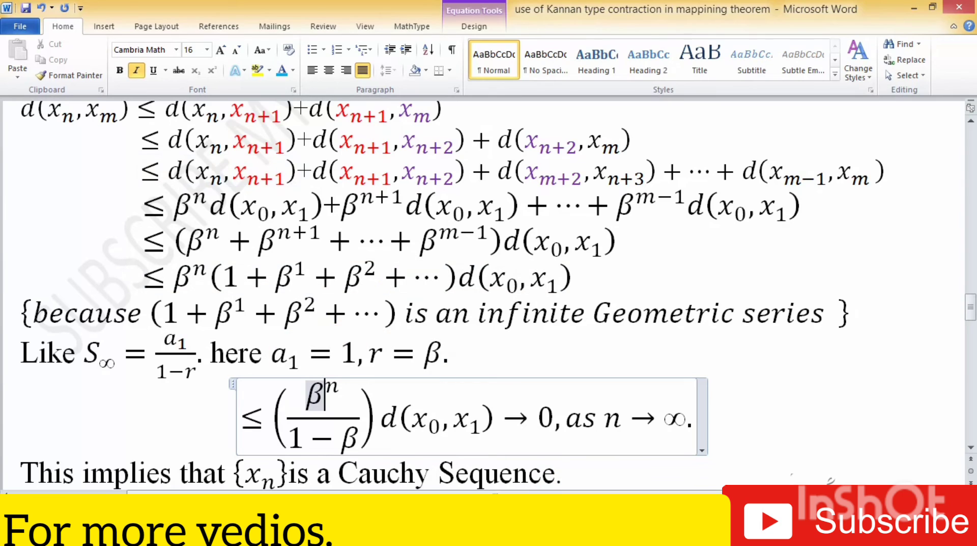
{"action": "left_click", "coordinate": [627, 472]}
{"action": "scroll", "coordinate": [626, 471], "scroll_direction": "down", "scroll_amount": 5}
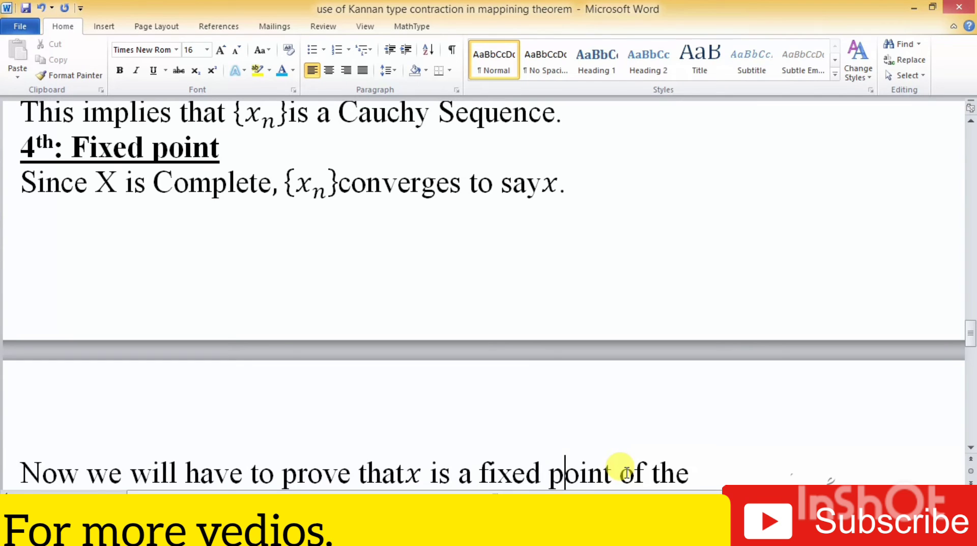
{"action": "left_click", "coordinate": [212, 229]}
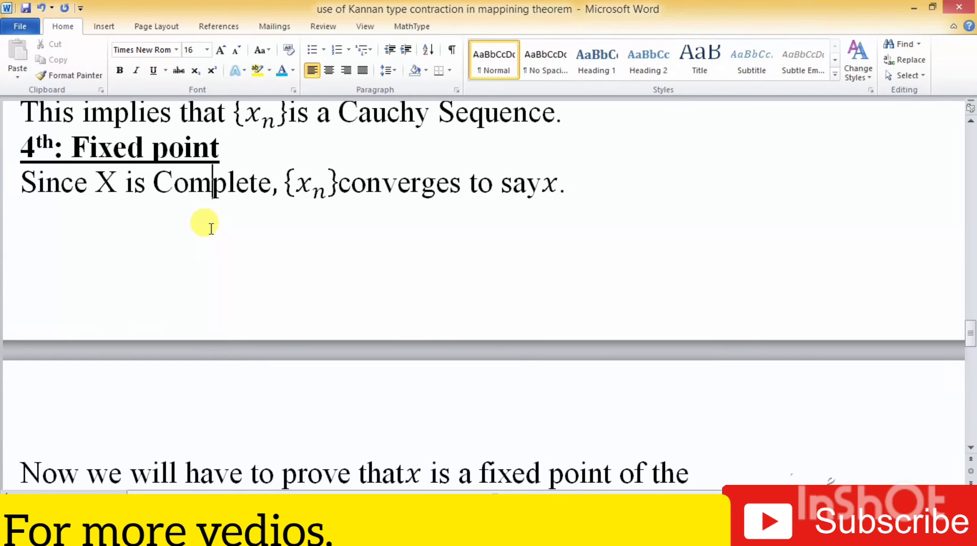
{"action": "key", "text": "ctrl+End"}
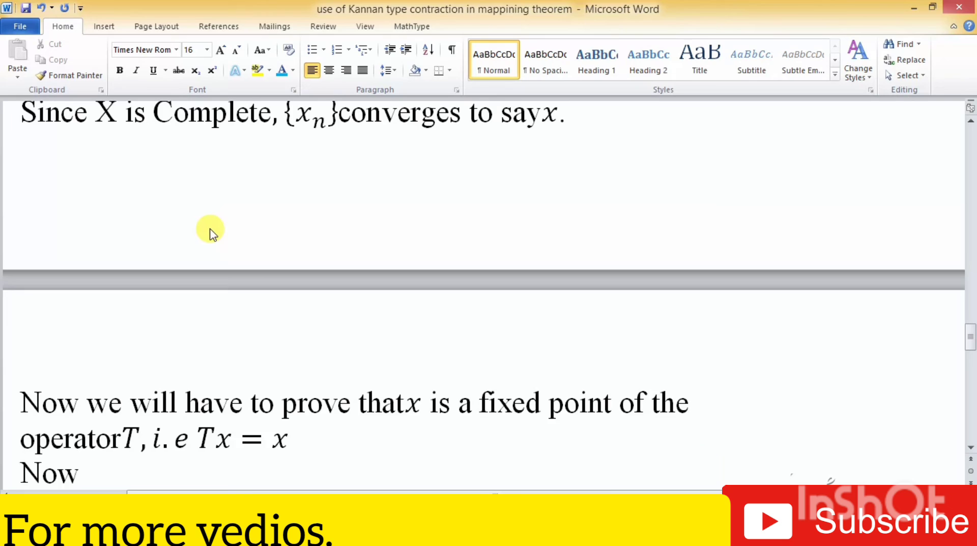
{"action": "key", "text": "ctrl+v"}
{"action": "key", "text": "Down"}
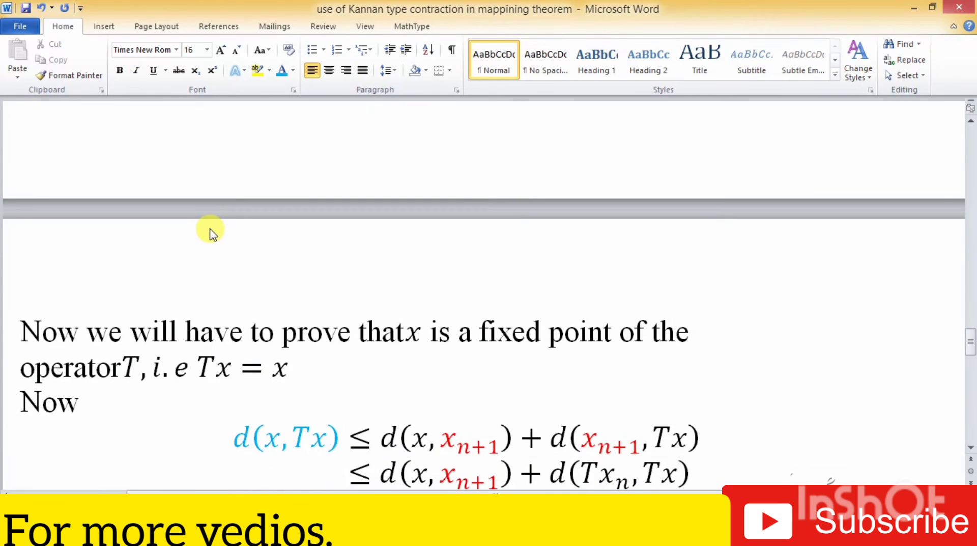
{"action": "key", "text": "Down"}
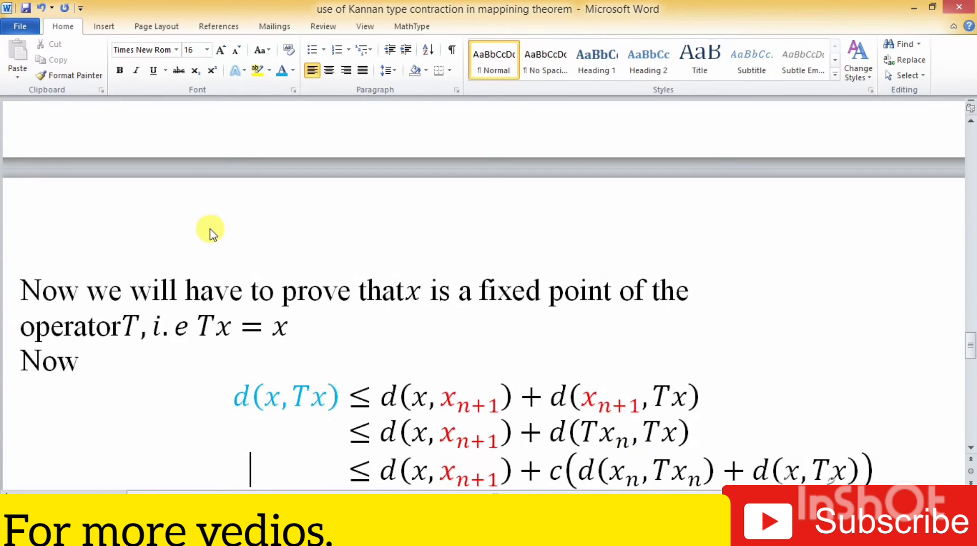
{"action": "key", "text": "Down"}
{"action": "key", "text": "Down"}
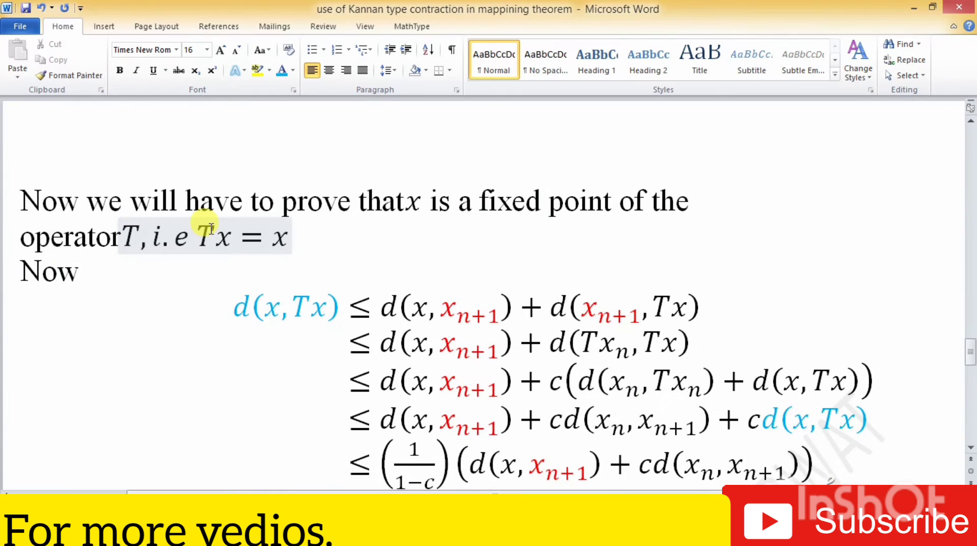
{"action": "left_click", "coordinate": [304, 308]}
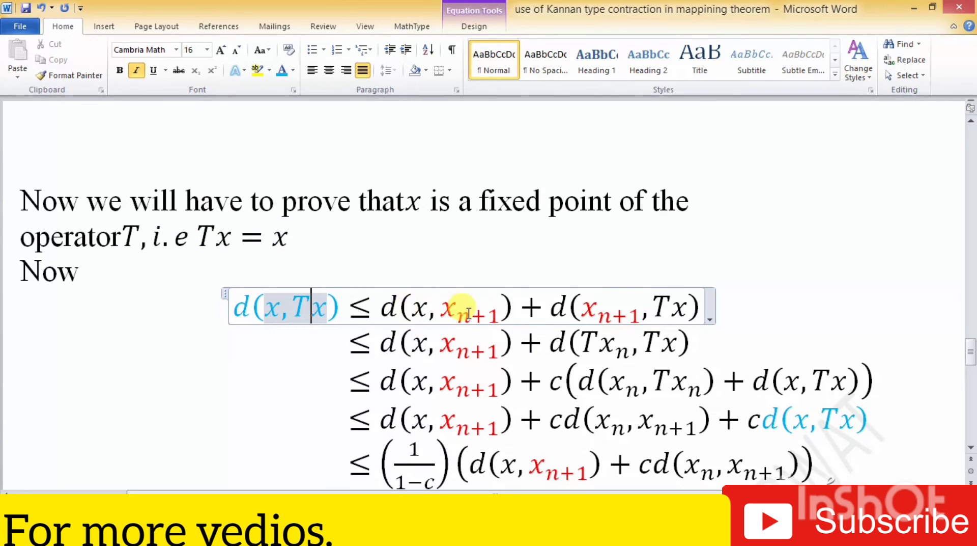
{"action": "left_click", "coordinate": [573, 313]}
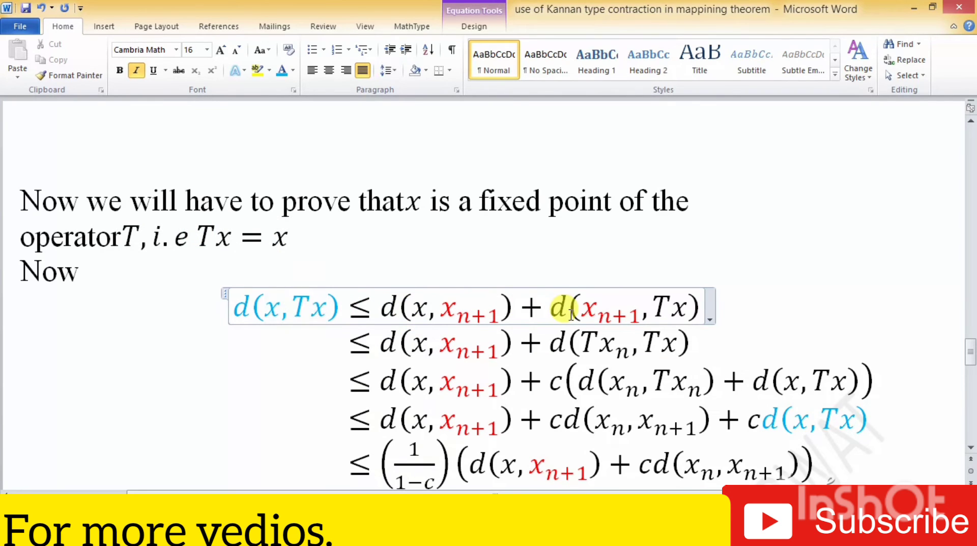
{"action": "key", "text": "Down"}
{"action": "key", "text": "Down"}
{"action": "key", "text": "Down"}
{"action": "key", "text": "Down"}
{"action": "key", "text": "Down"}
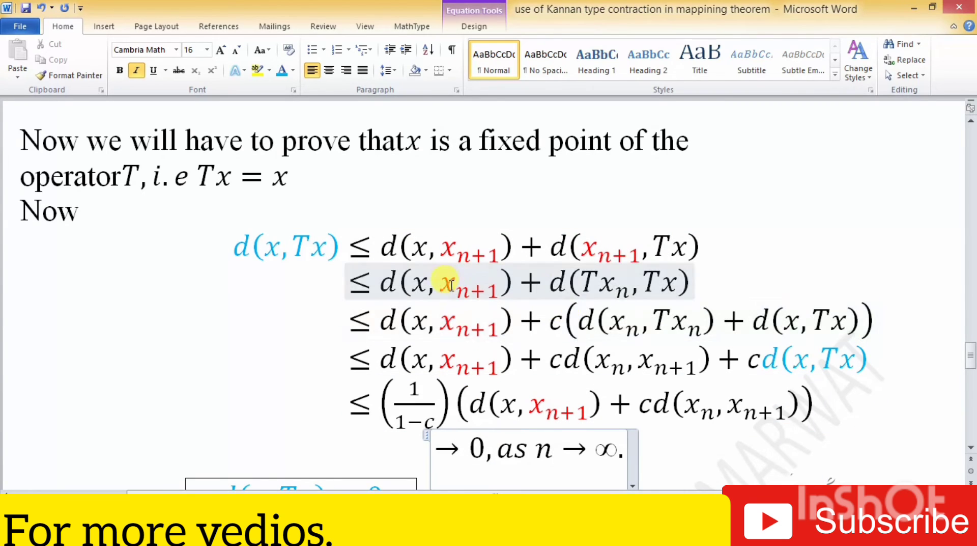
{"action": "left_click", "coordinate": [555, 308]}
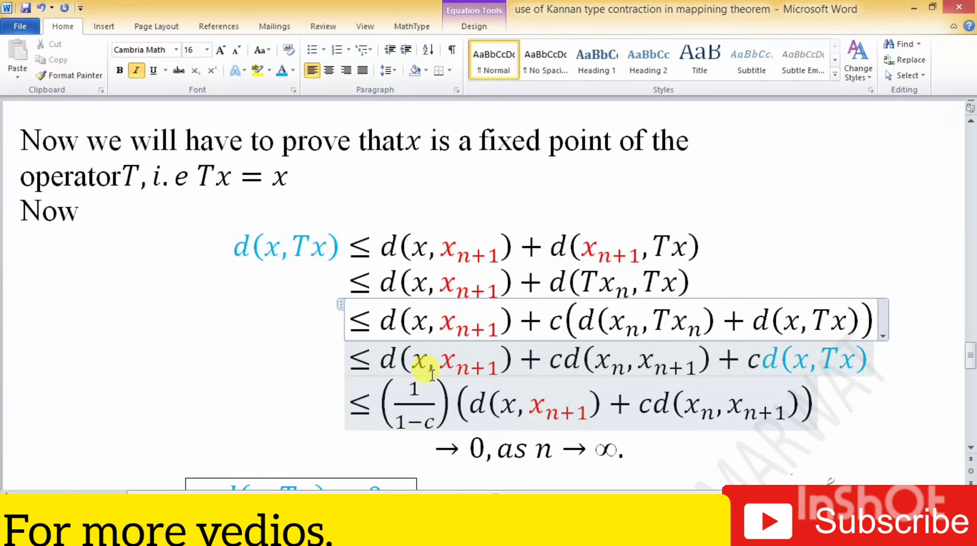
{"action": "double_click", "coordinate": [617, 317]}
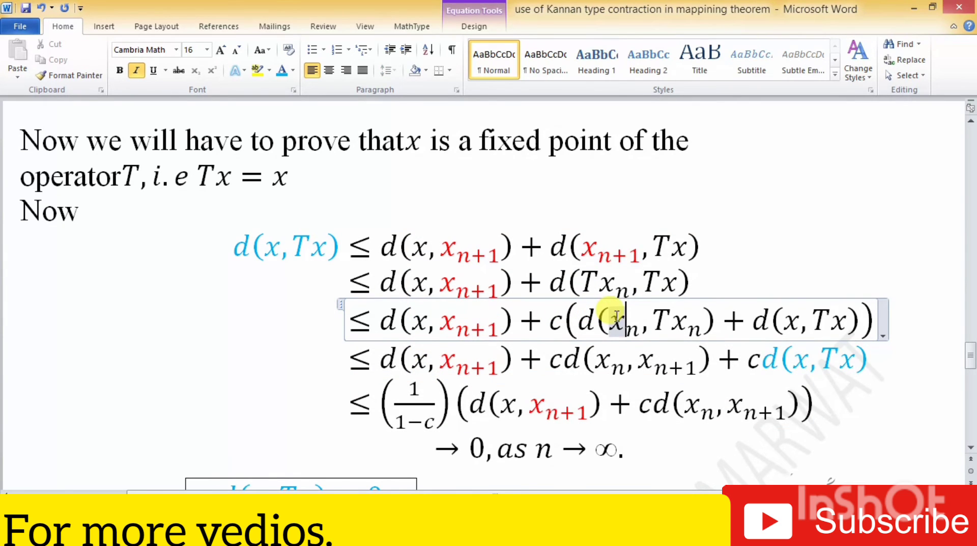
{"action": "left_click", "coordinate": [658, 320], "text": "shift"}
{"action": "left_click", "coordinate": [601, 377]}
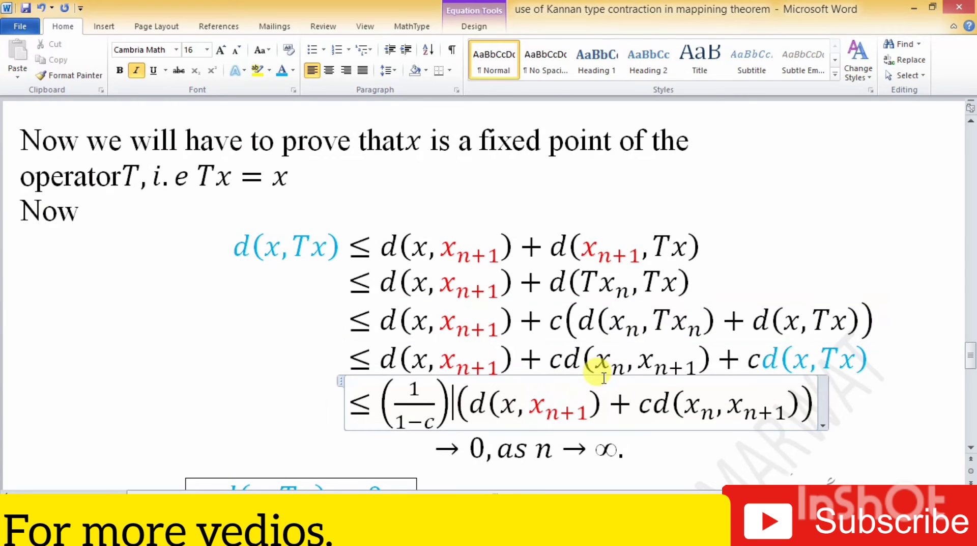
{"action": "key", "text": "Down"}
{"action": "key", "text": "Down"}
{"action": "key", "text": "Down"}
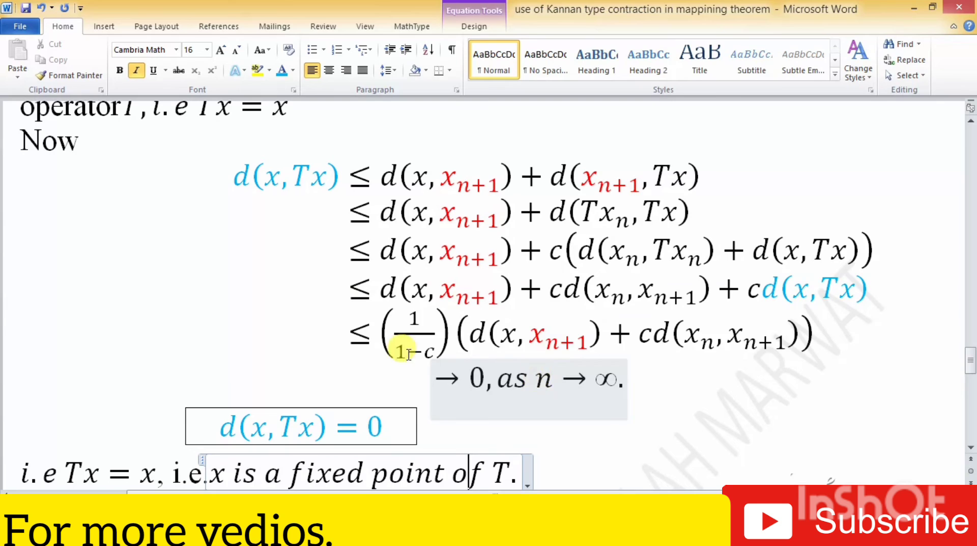
{"action": "left_click", "coordinate": [397, 428]}
{"action": "key", "text": "Down"}
{"action": "key", "text": "Down"}
{"action": "key", "text": "Down"}
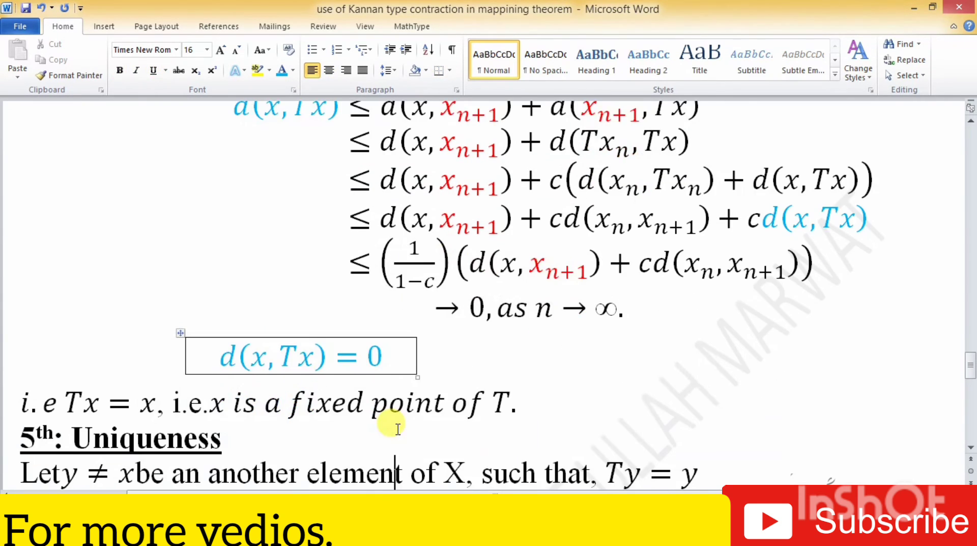
{"action": "key", "text": "Down"}
{"action": "key", "text": "Down"}
{"action": "key", "text": "Down"}
{"action": "key", "text": "Down"}
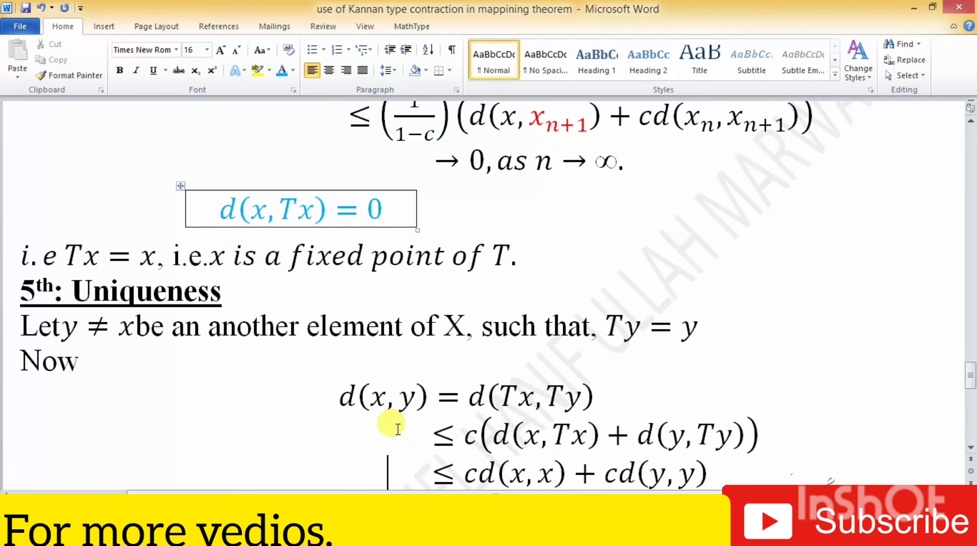
{"action": "key", "text": "Down"}
{"action": "key", "text": "Down"}
{"action": "key", "text": "Down"}
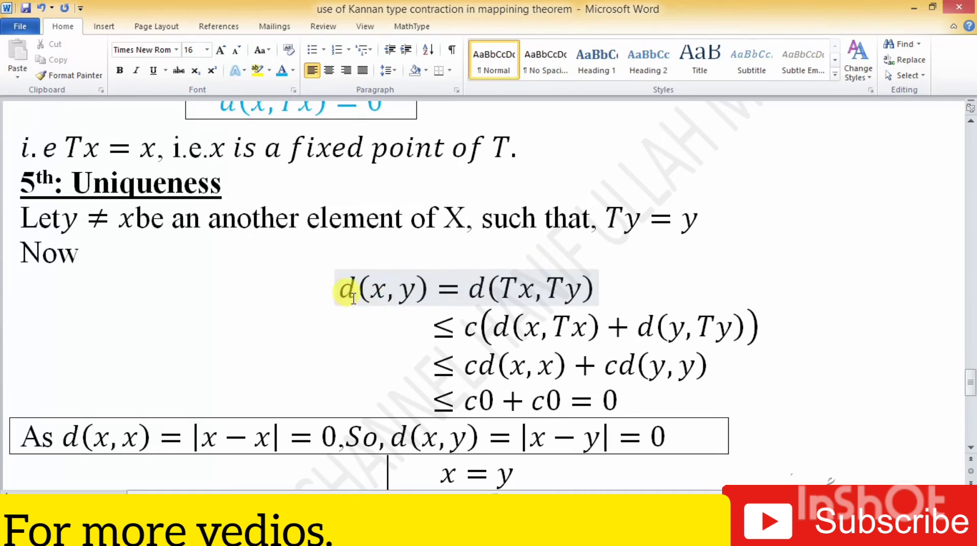
{"action": "left_click", "coordinate": [519, 288]}
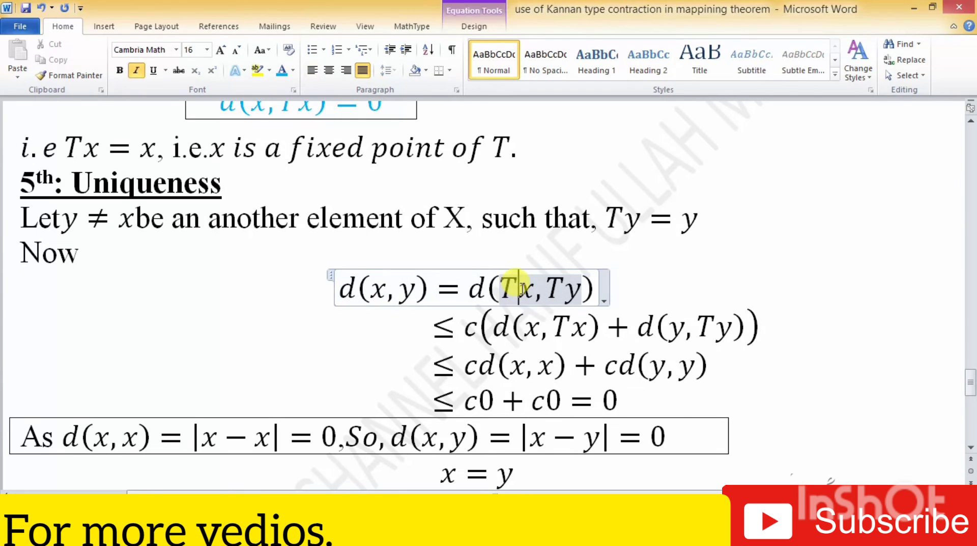
{"action": "left_click", "coordinate": [515, 341]}
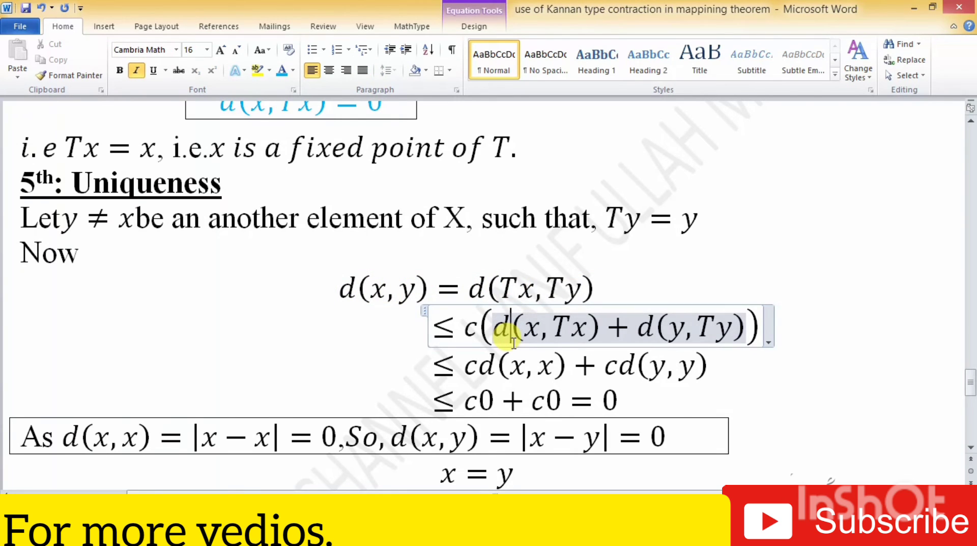
{"action": "left_click", "coordinate": [511, 365]}
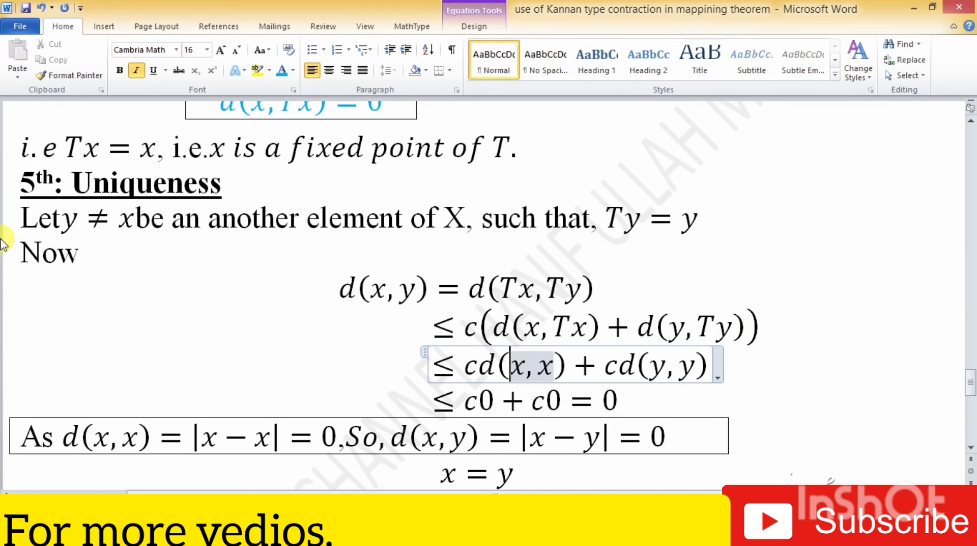
{"action": "left_click", "coordinate": [76, 253]}
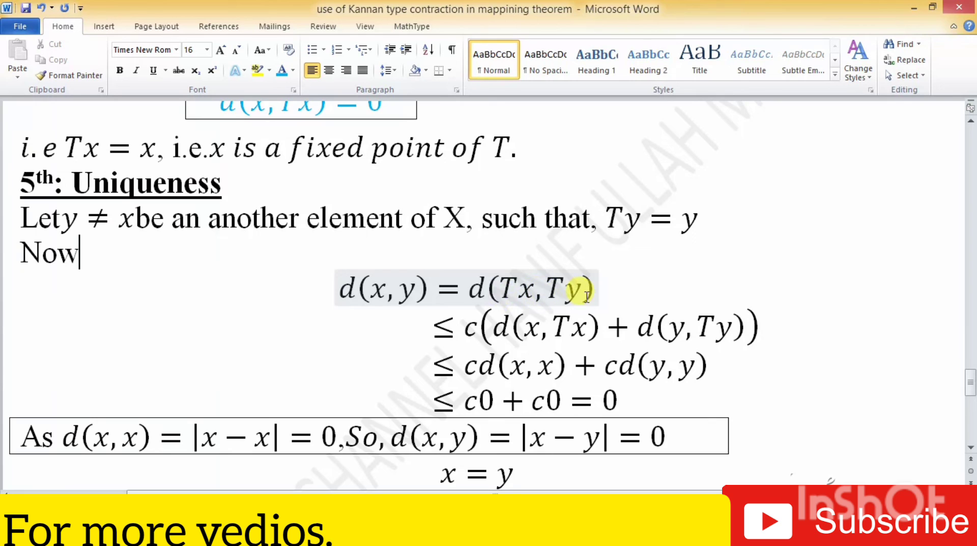
{"action": "left_click", "coordinate": [461, 301]}
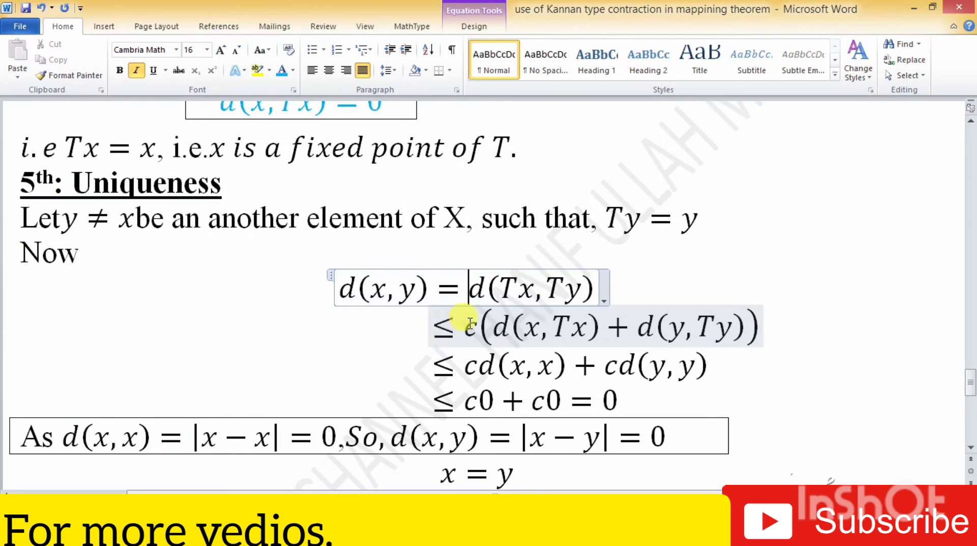
{"action": "left_click", "coordinate": [468, 323]}
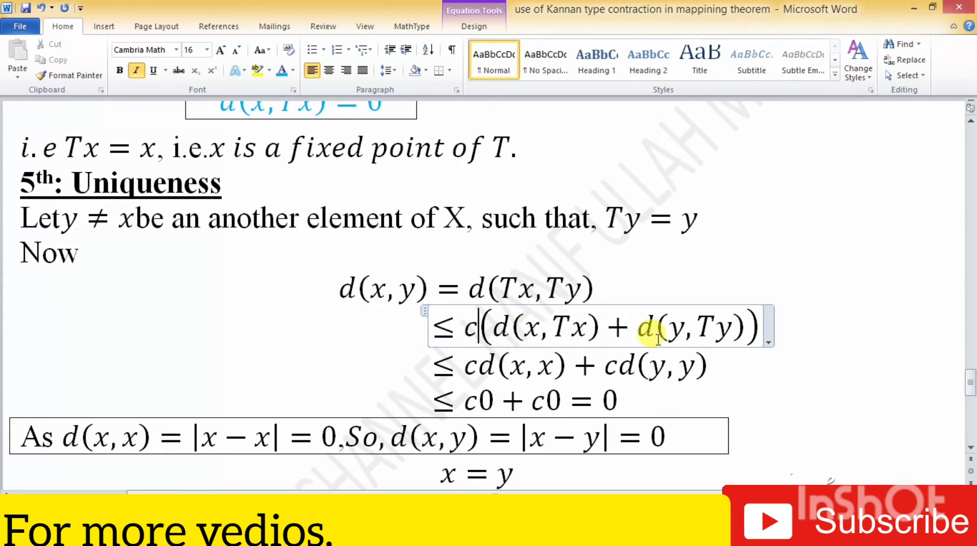
{"action": "left_click", "coordinate": [502, 374]}
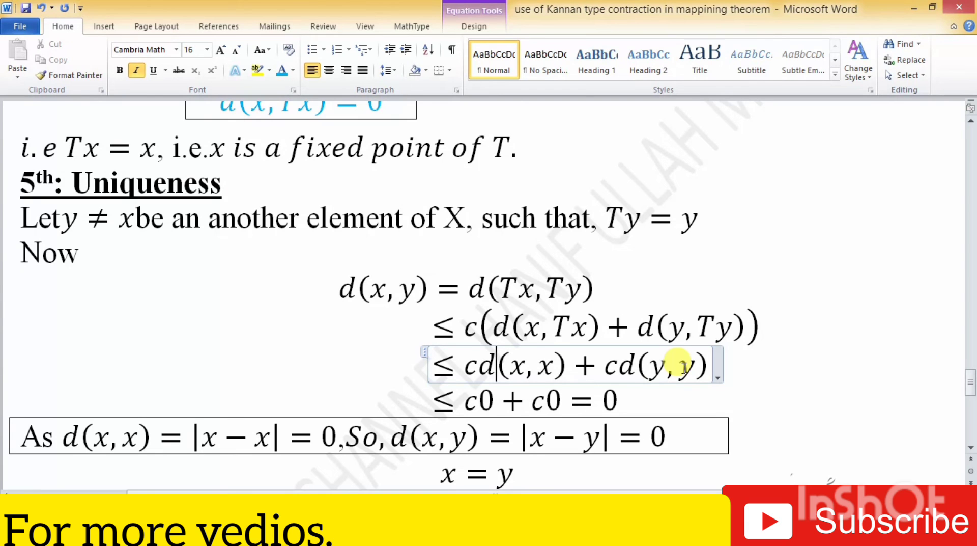
{"action": "left_click", "coordinate": [620, 404]}
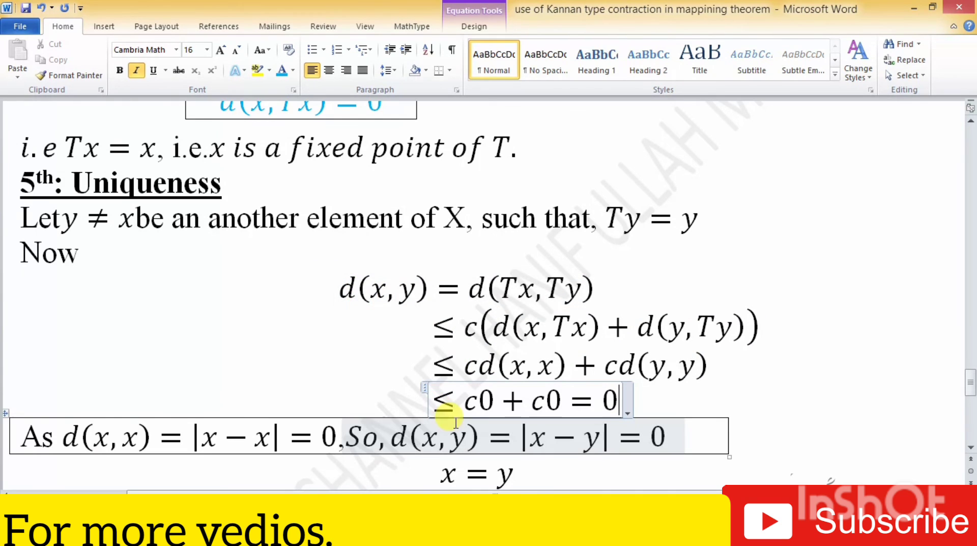
{"action": "left_click", "coordinate": [418, 439]}
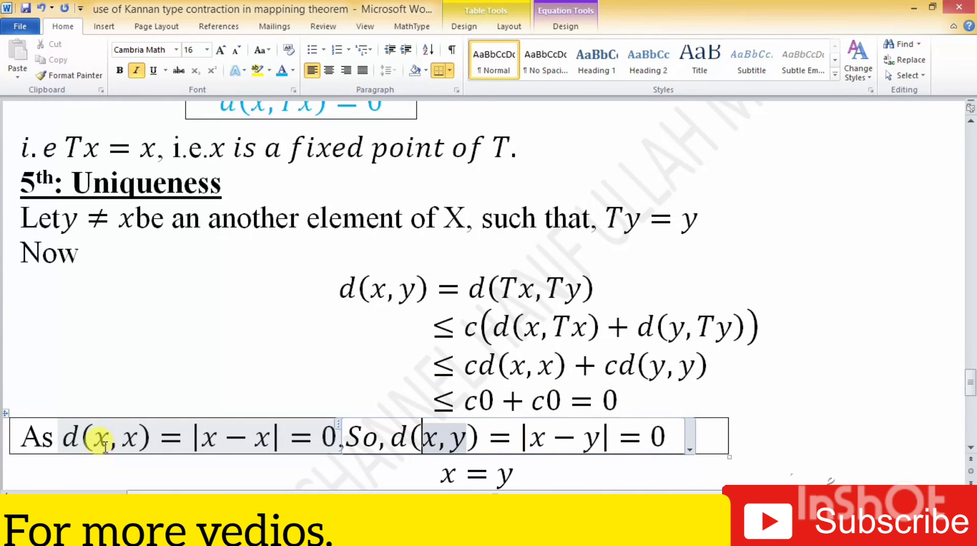
{"action": "left_click", "coordinate": [611, 402]}
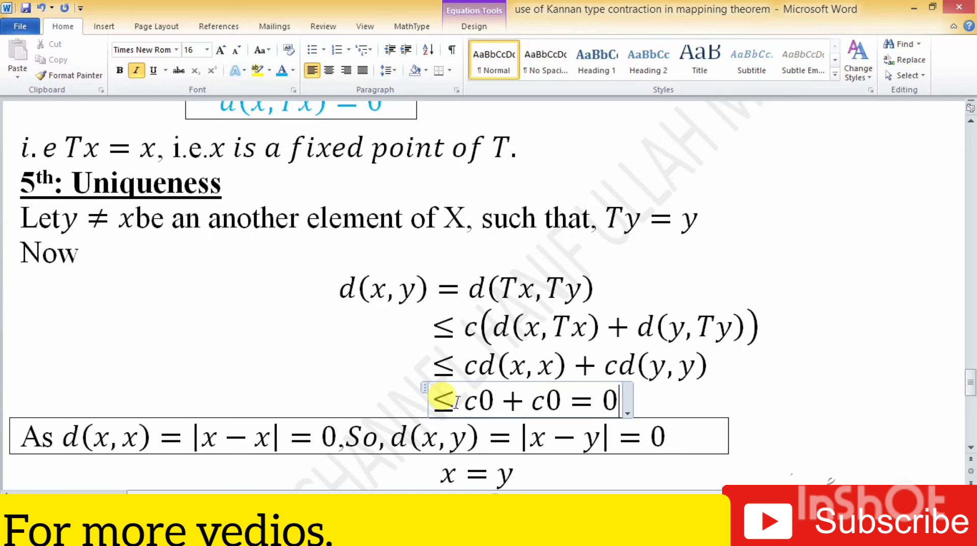
{"action": "left_click", "coordinate": [971, 448]}
{"action": "scroll", "coordinate": [971, 451], "scroll_direction": "down", "scroll_amount": 2}
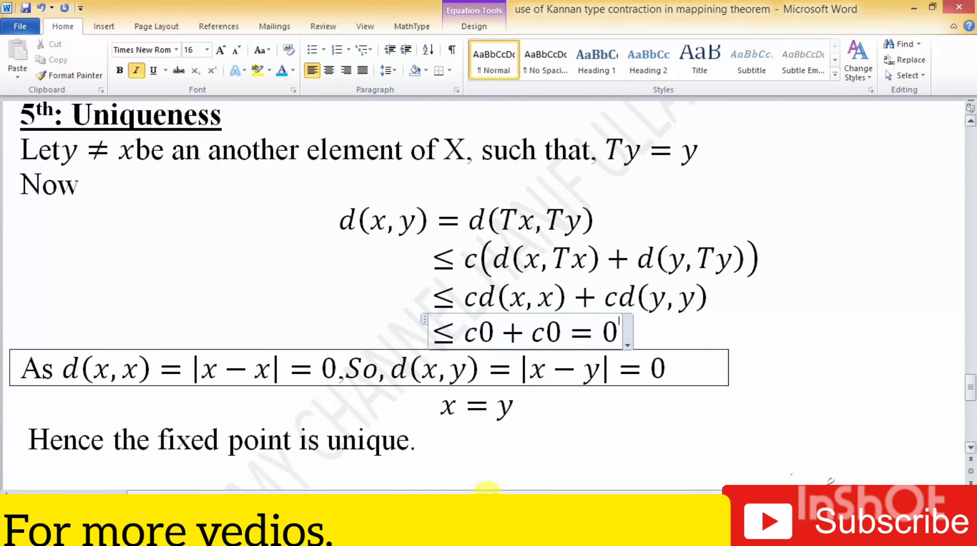
{"action": "left_click", "coordinate": [442, 461]}
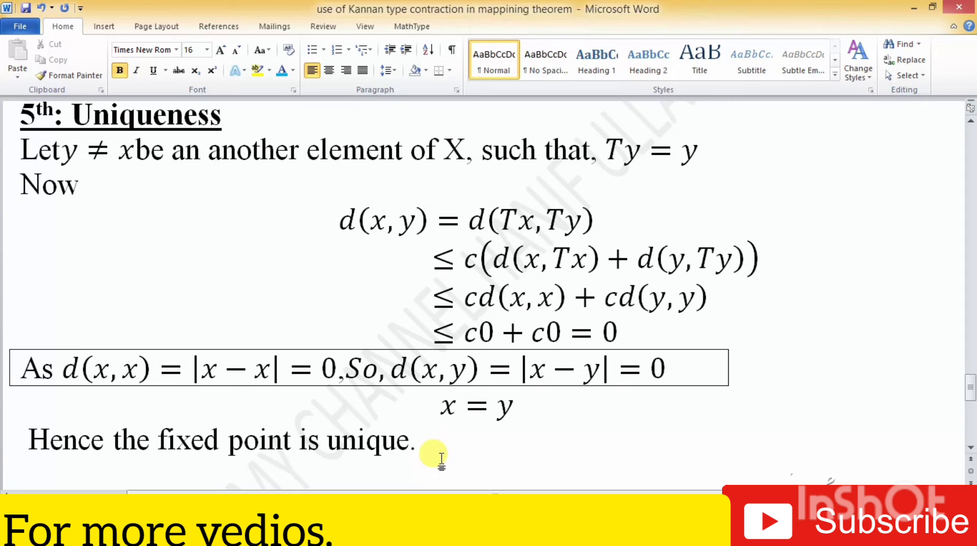